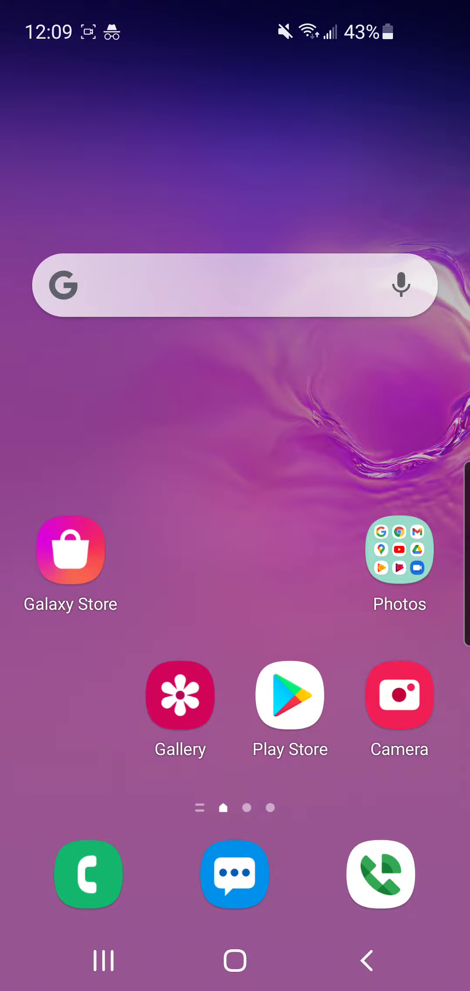
Open Settings from the gear icon in the notification shade
left_click_drag(235, 387, 236, 697)
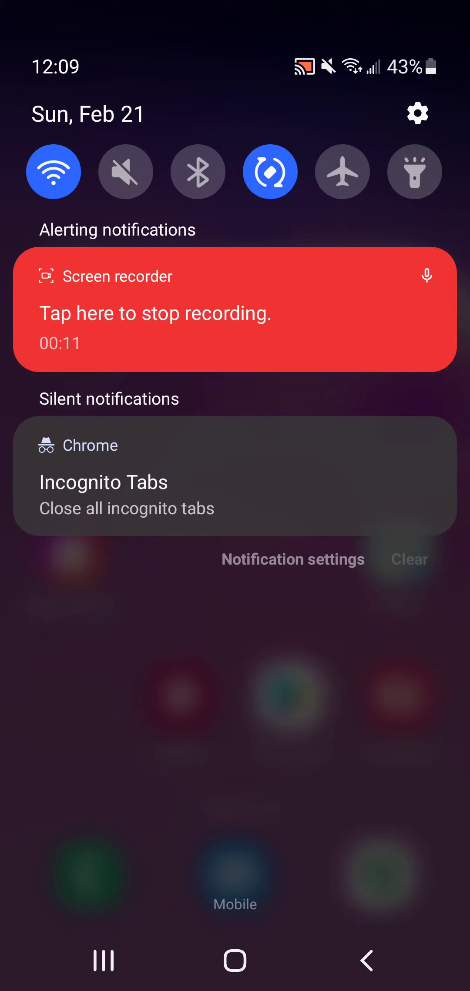
left_click(417, 114)
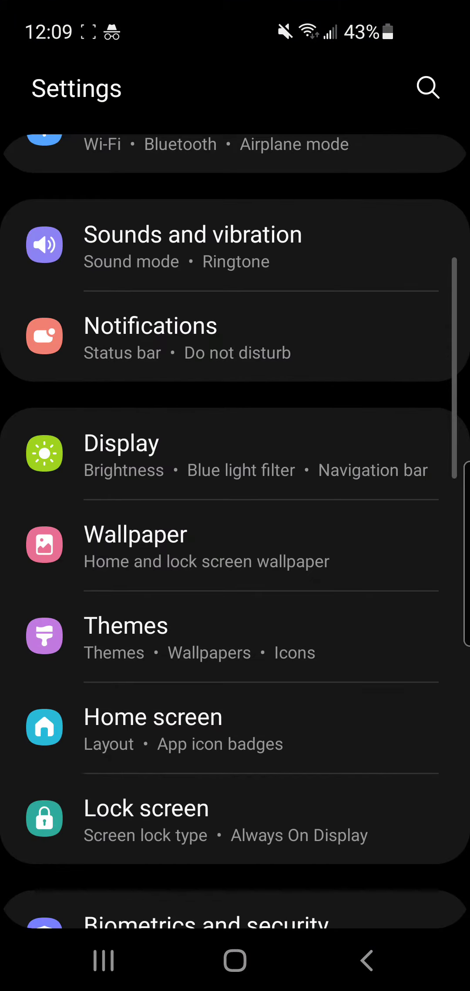
scroll(235, 496, "down", 1)
scroll(235, 497, "down", 2)
scroll(235, 495, "down", 2)
scroll(235, 496, "down", 2)
scroll(235, 496, "down", 1)
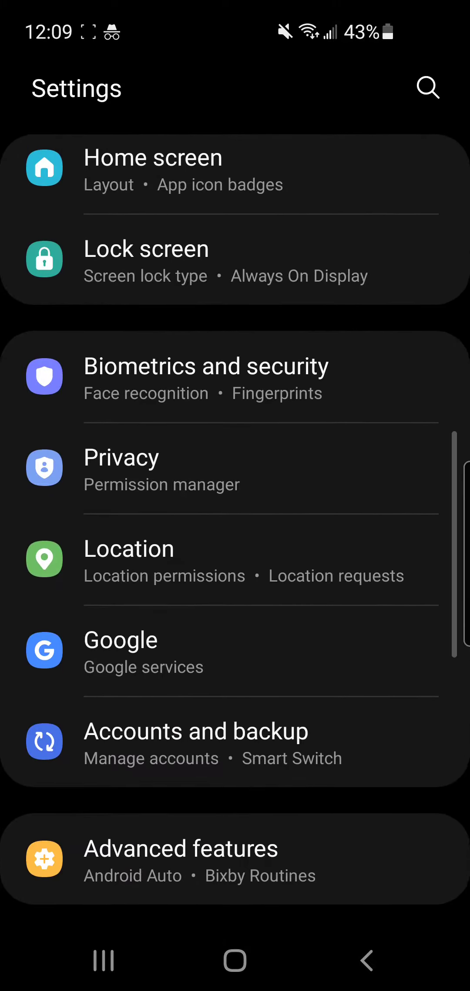
scroll(234, 495, "down", 2)
scroll(234, 496, "down", 3)
scroll(236, 496, "down", 1)
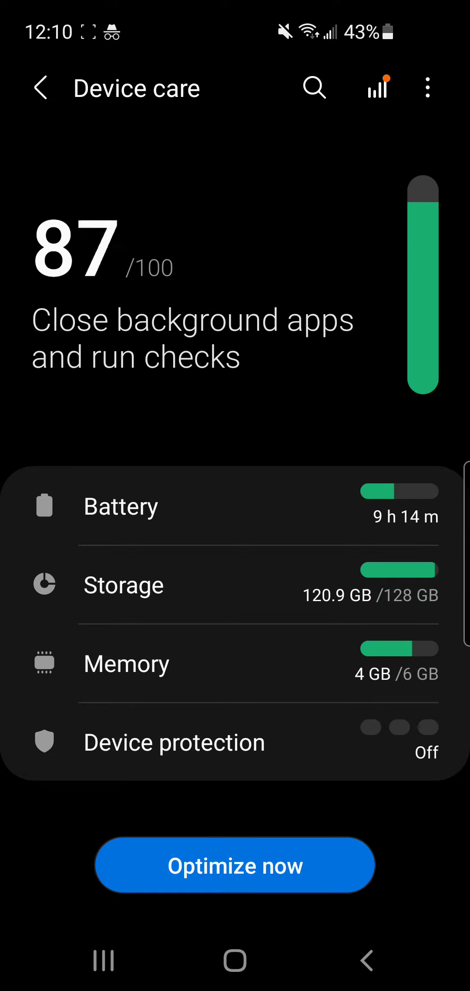
left_click(121, 507)
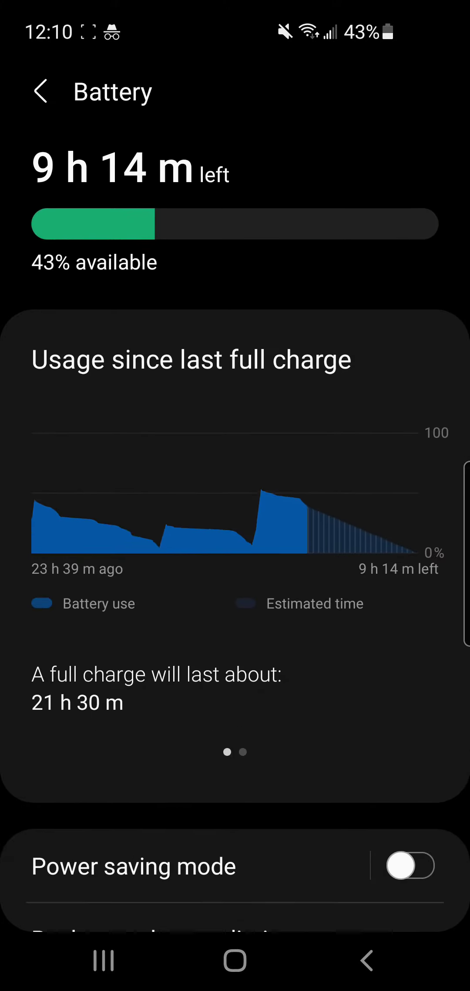
scroll(235, 542, "down", 3)
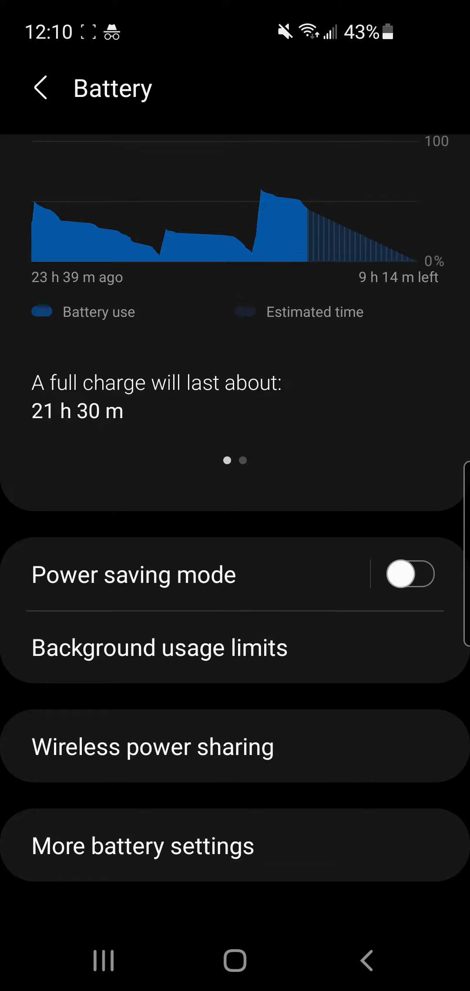
left_click(142, 846)
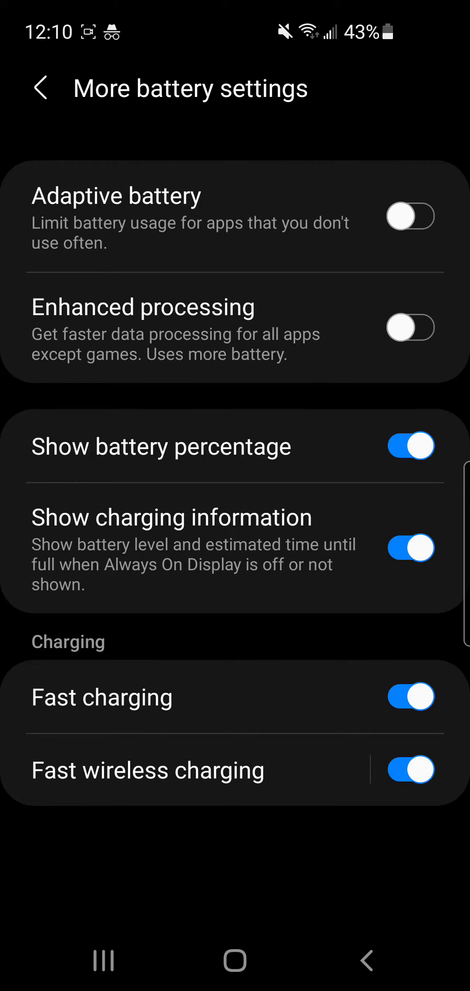
key("Escape")
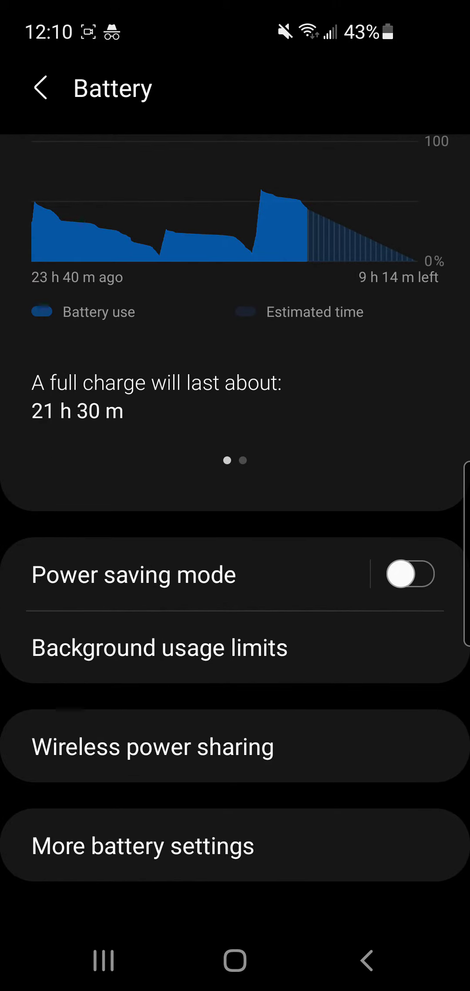
left_click(159, 648)
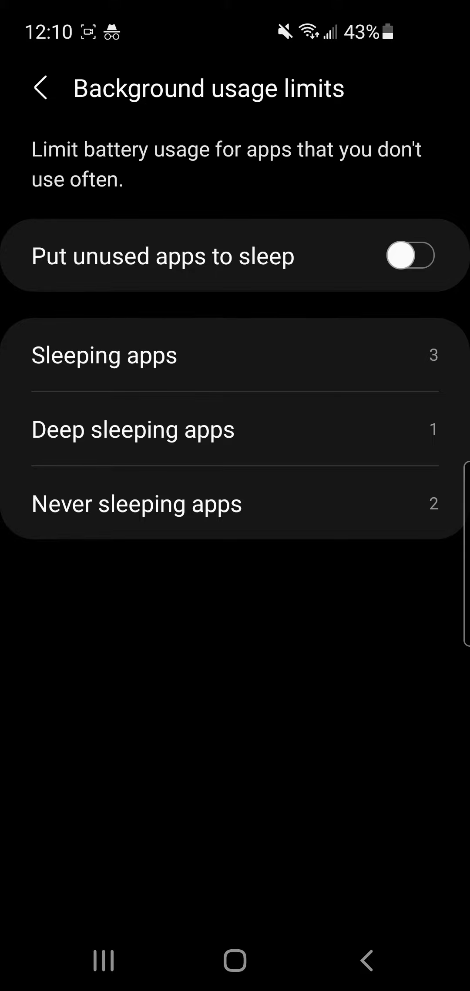
View Sleeping apps, then open Never sleeping apps listing NPR News and Restaurant
left_click(104, 356)
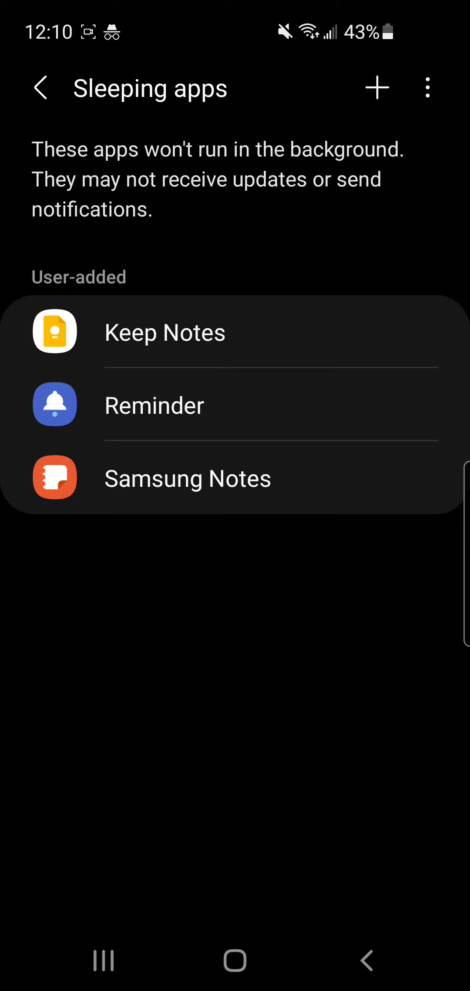
left_click(41, 87)
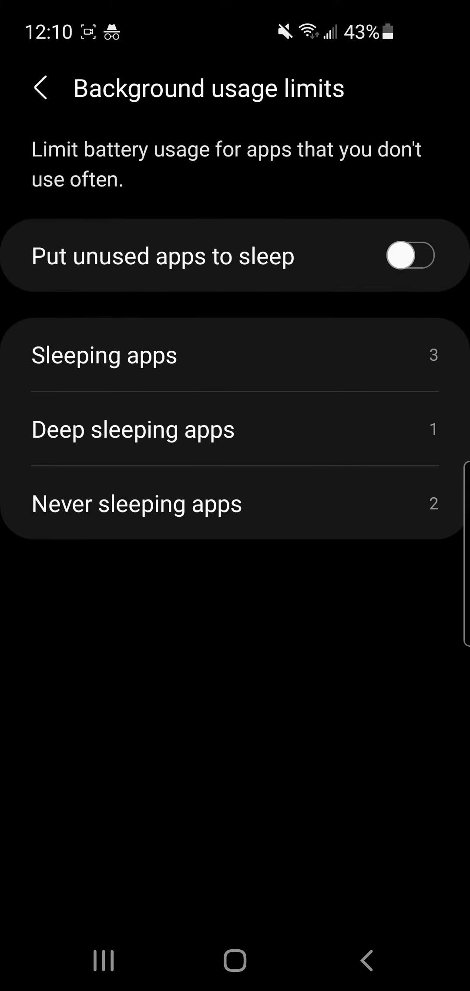
left_click(136, 504)
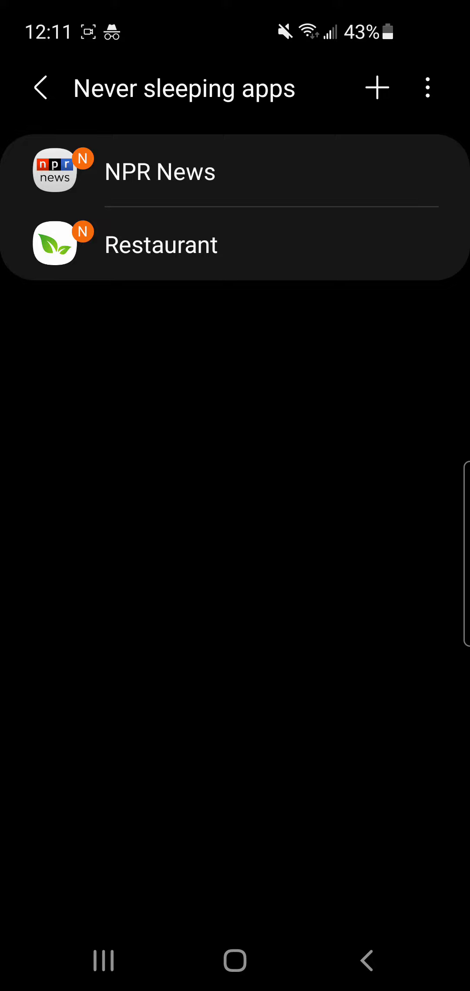
Open the Select apps checklist for Never sleeping apps and close it without adding any
left_click(377, 88)
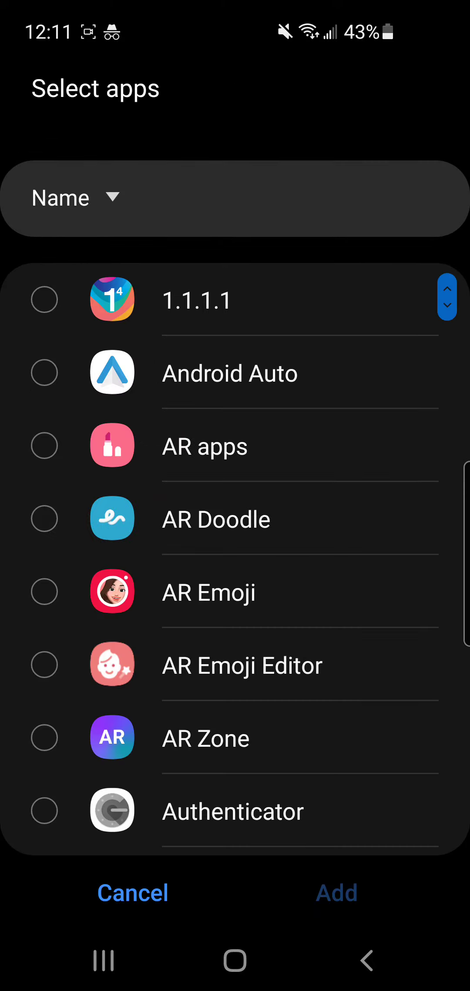
scroll(235, 558, "down", 5)
scroll(234, 558, "down", 5)
scroll(235, 558, "down", 10)
scroll(235, 557, "down", 5)
scroll(235, 558, "down", 10)
scroll(235, 558, "down", 10)
scroll(235, 558, "down", 1)
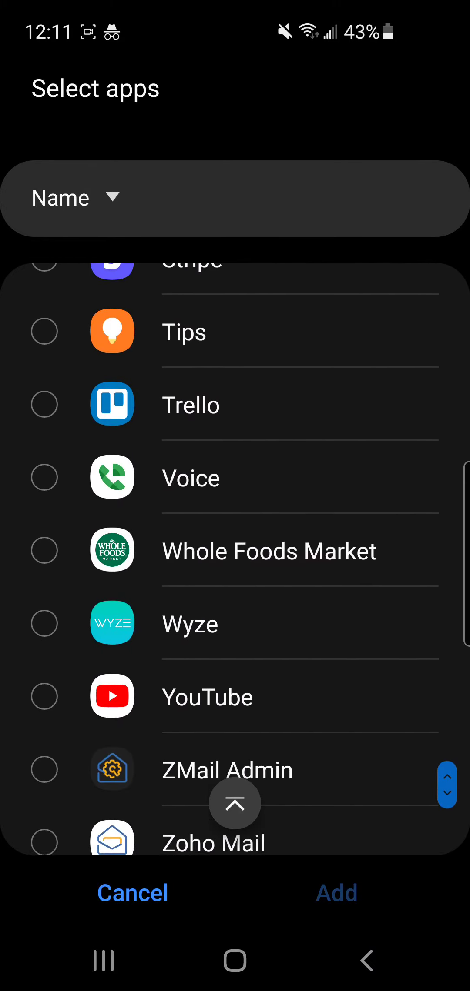
scroll(235, 558, "up", 1)
scroll(235, 558, "up", 9)
scroll(236, 558, "up", 3)
scroll(235, 558, "up", 2)
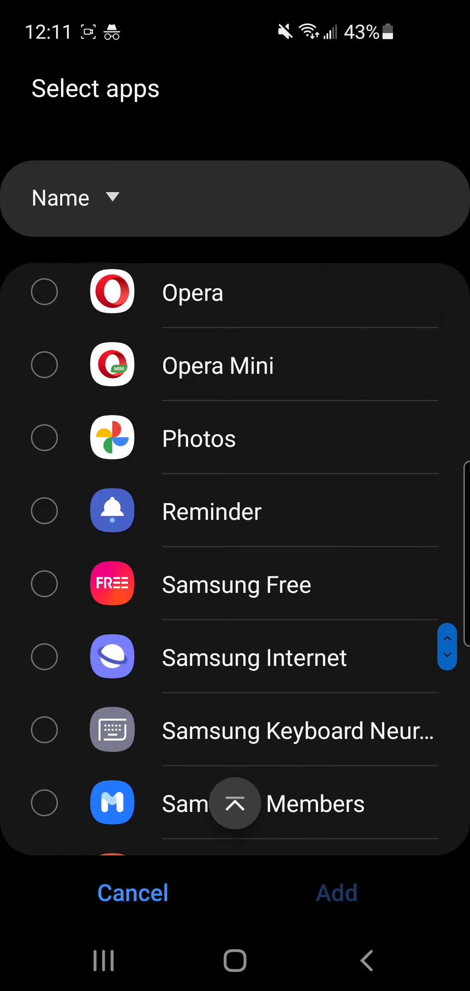
scroll(236, 558, "up", 2)
scroll(235, 558, "up", 3)
scroll(235, 557, "up", 1)
left_click(366, 962)
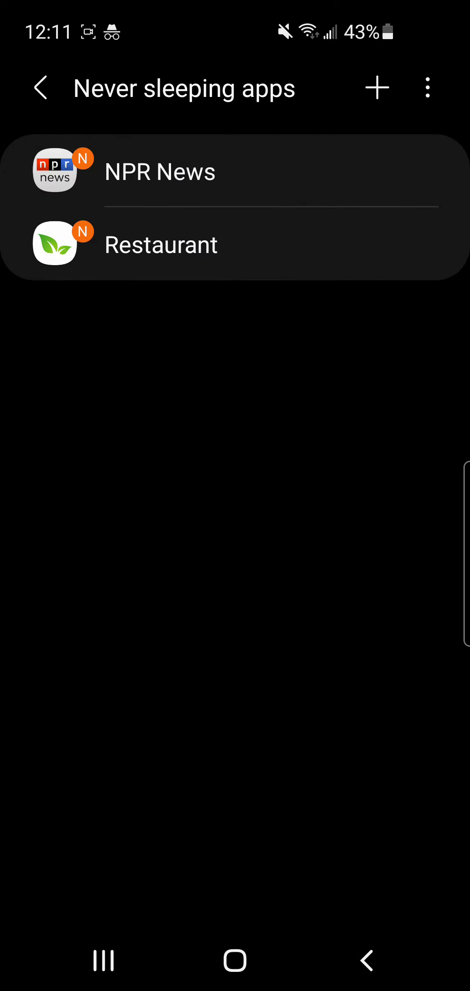